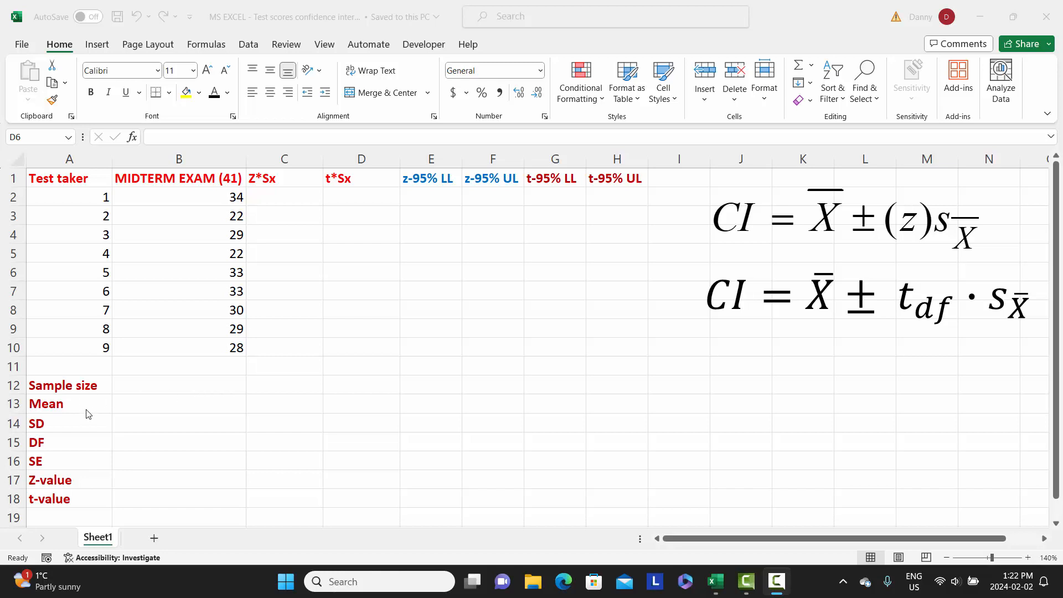
Calculate the sample size in B12 by counting the midterm exam scores with COUNT over B2:B10.
{"action": "left_click", "coordinate": [211, 385]}
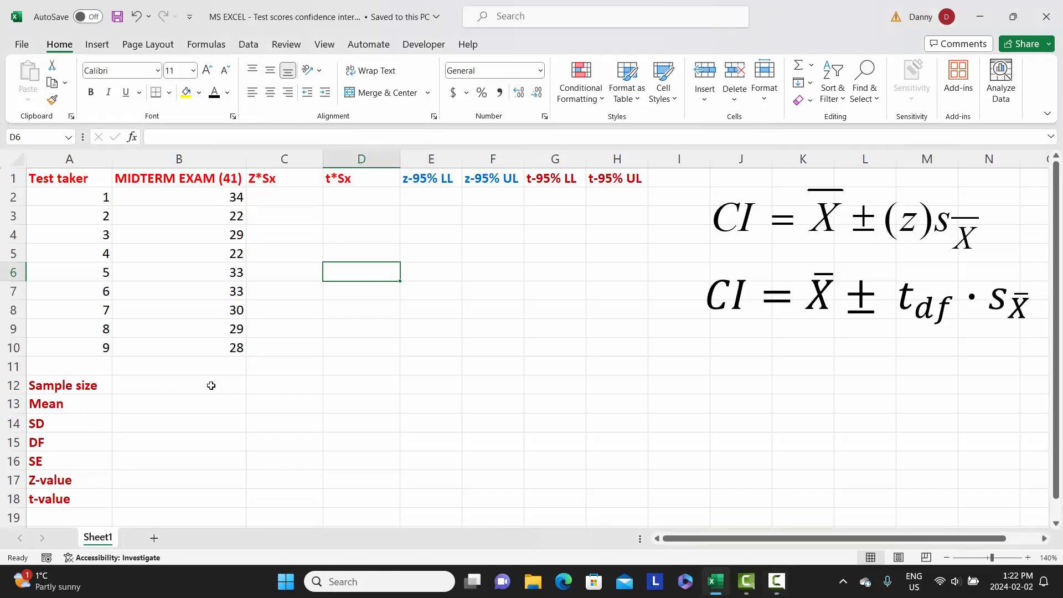
{"action": "left_click", "coordinate": [211, 385]}
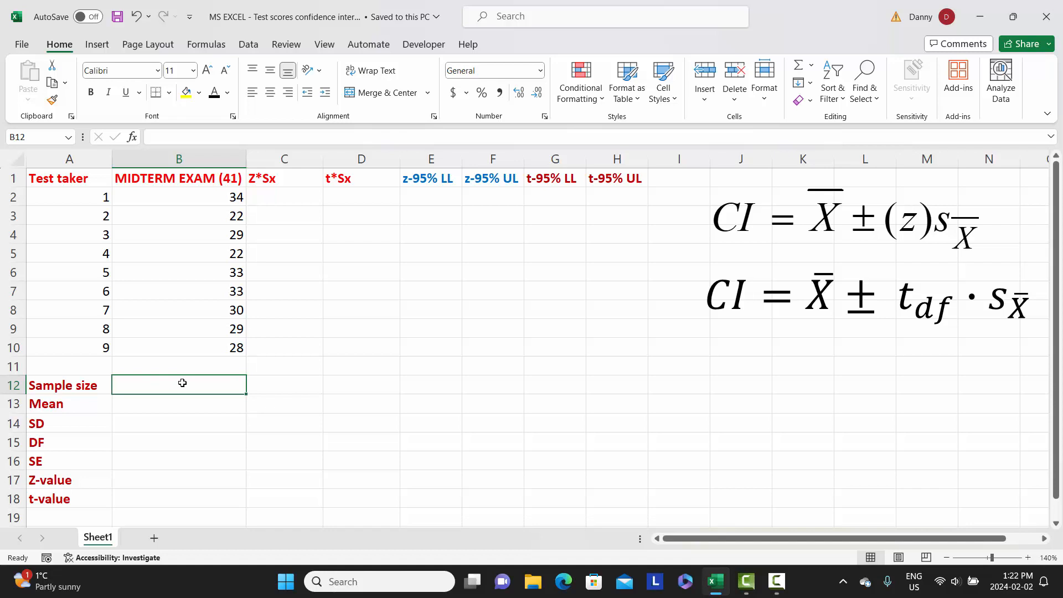
{"action": "type", "text": "="}
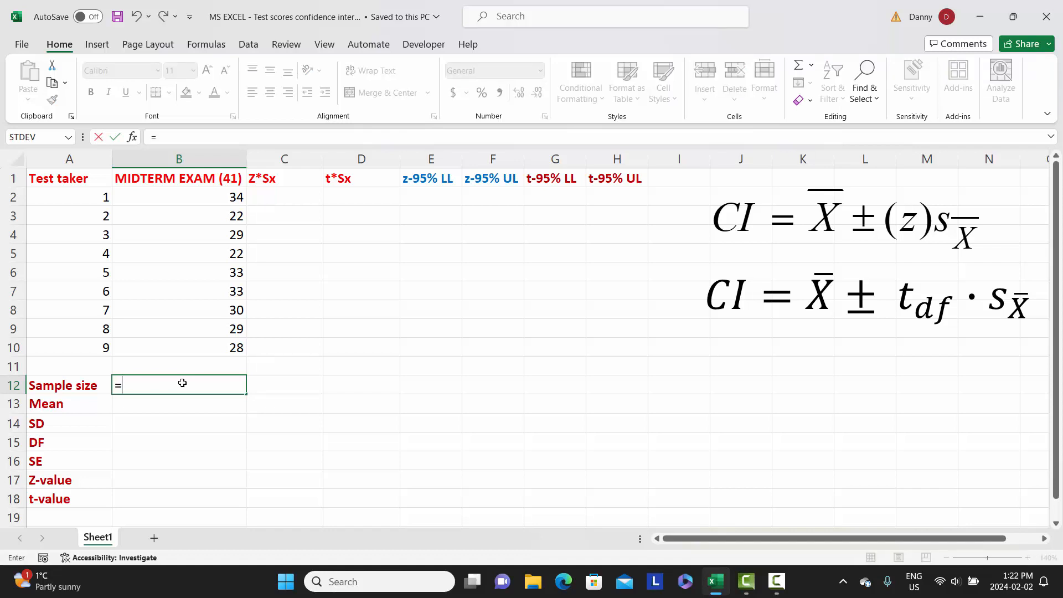
{"action": "type", "text": "COUNT"}
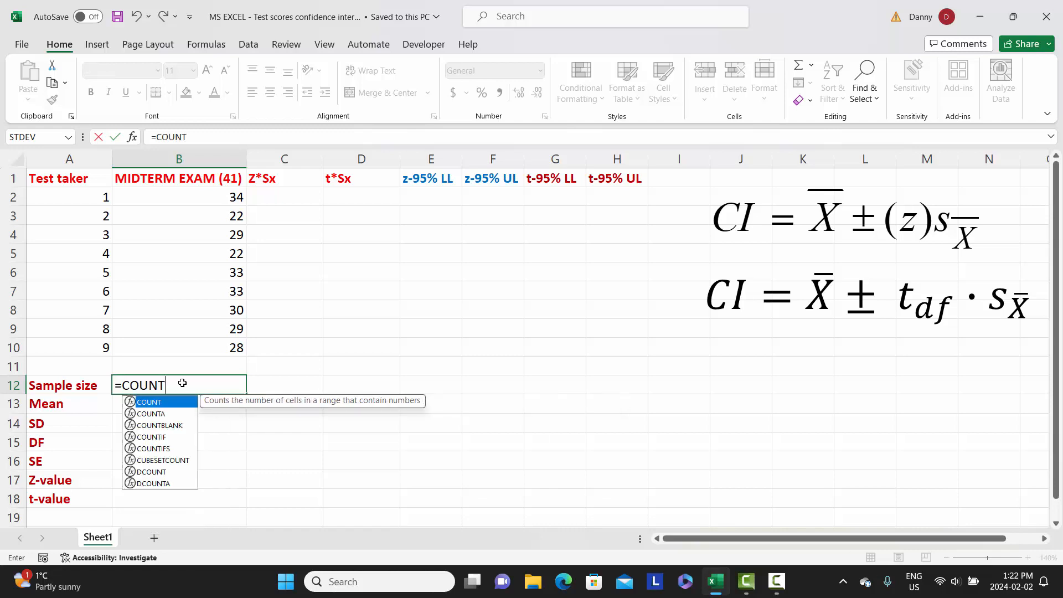
{"action": "type", "text": "("}
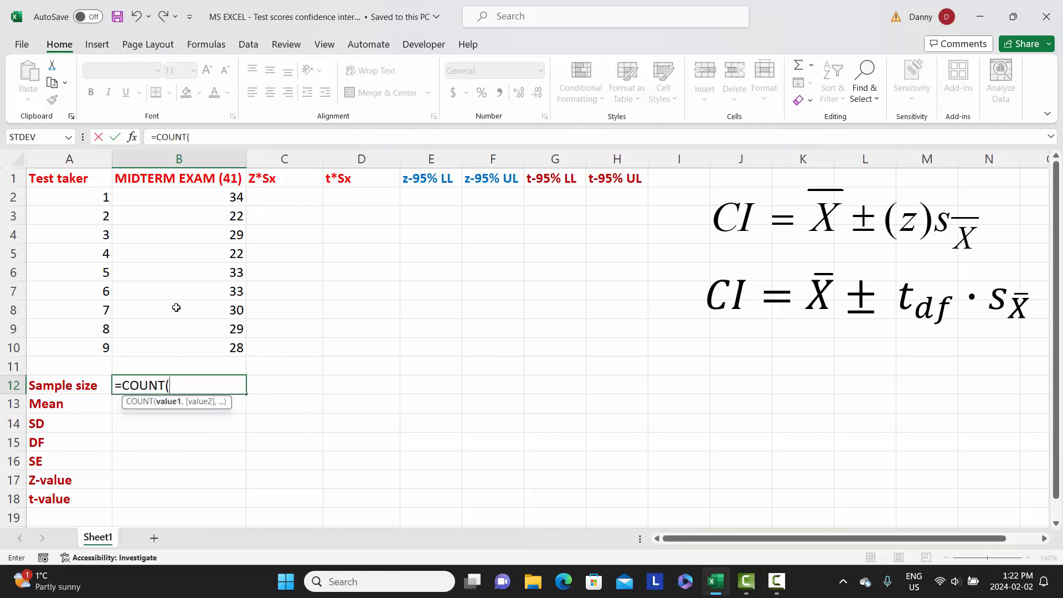
{"action": "left_click_drag", "start_coordinate": [197, 195], "coordinate": [199, 348]}
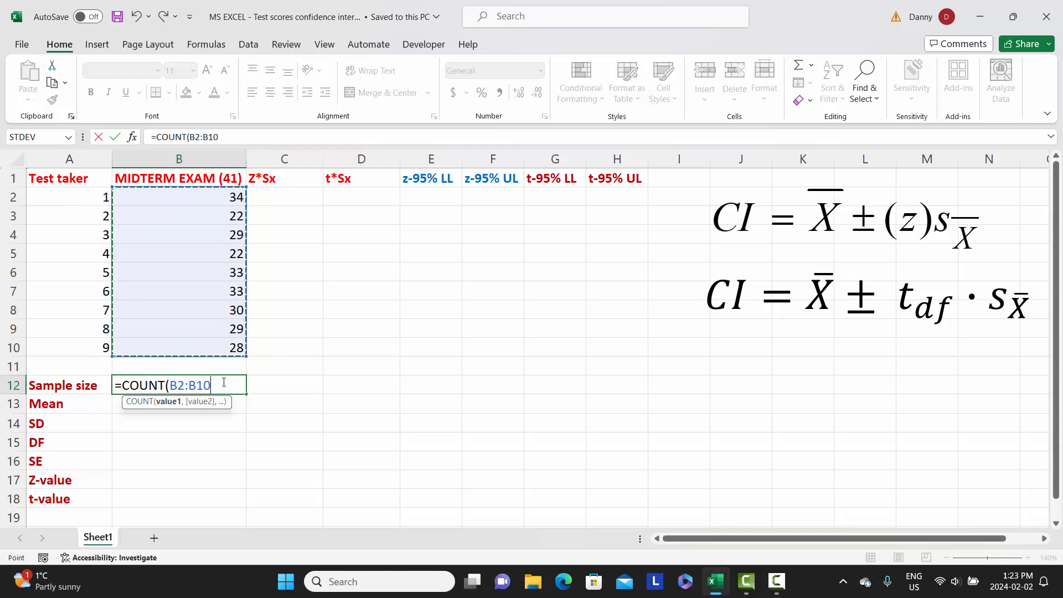
{"action": "key", "text": "Return"}
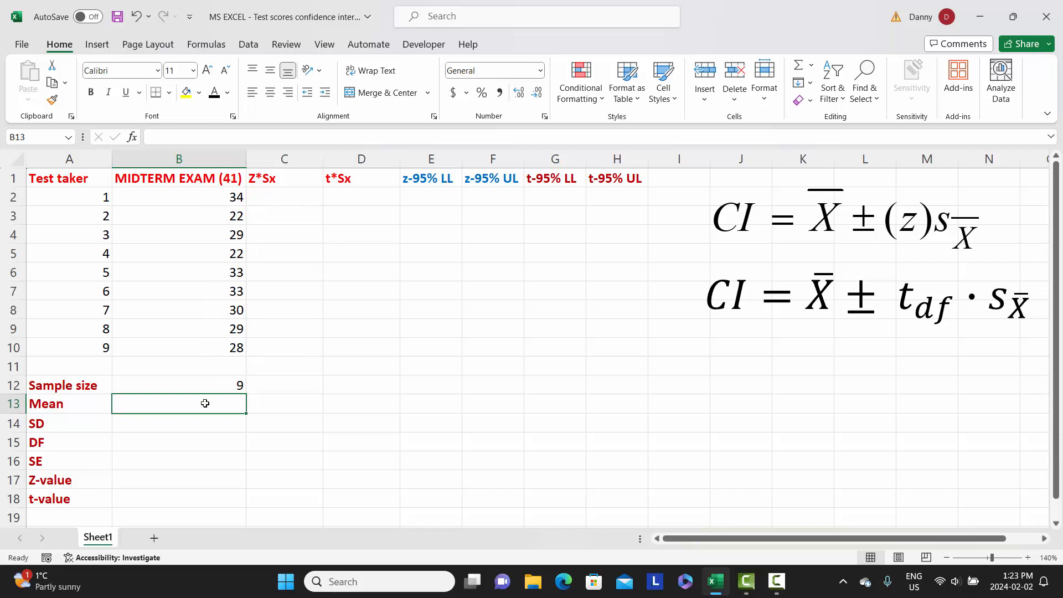
Calculate the mean of the midterm exam scores in B13 with =AVERAGE(B2:B10).
{"action": "type", "text": "="}
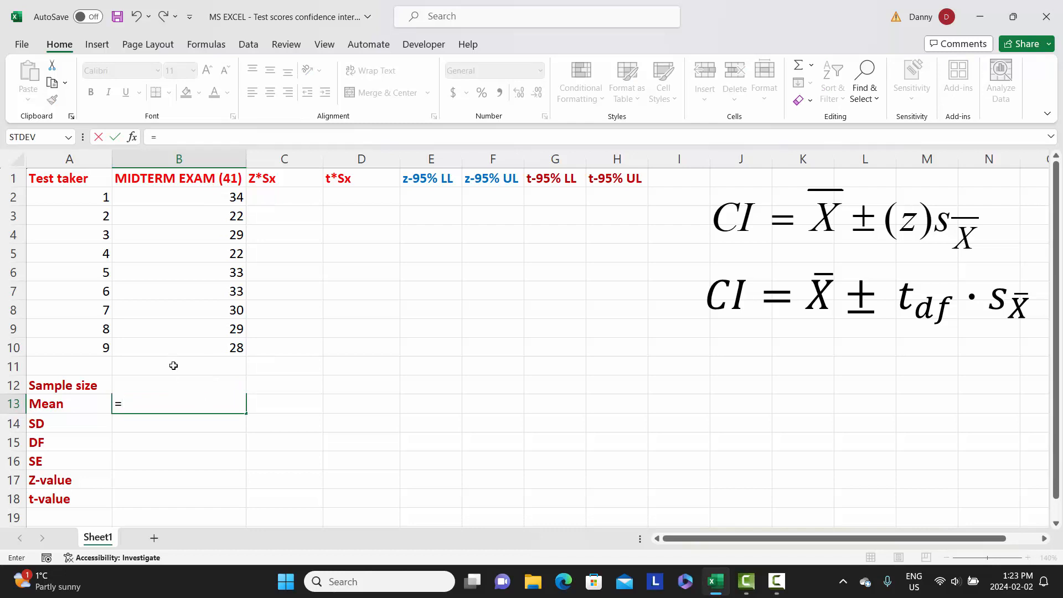
{"action": "type", "text": "AVERAG"}
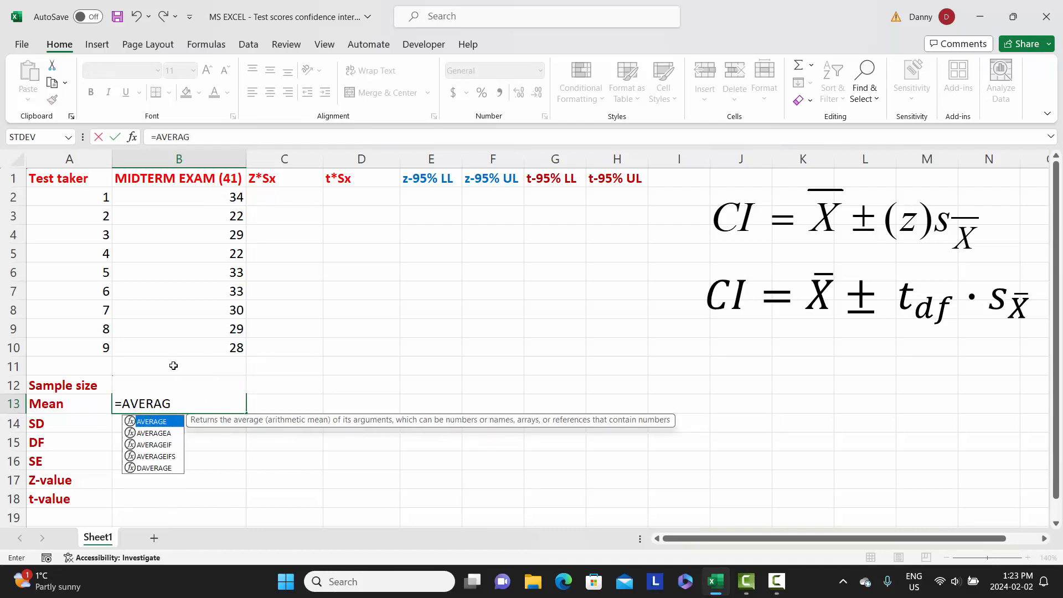
{"action": "type", "text": "E("}
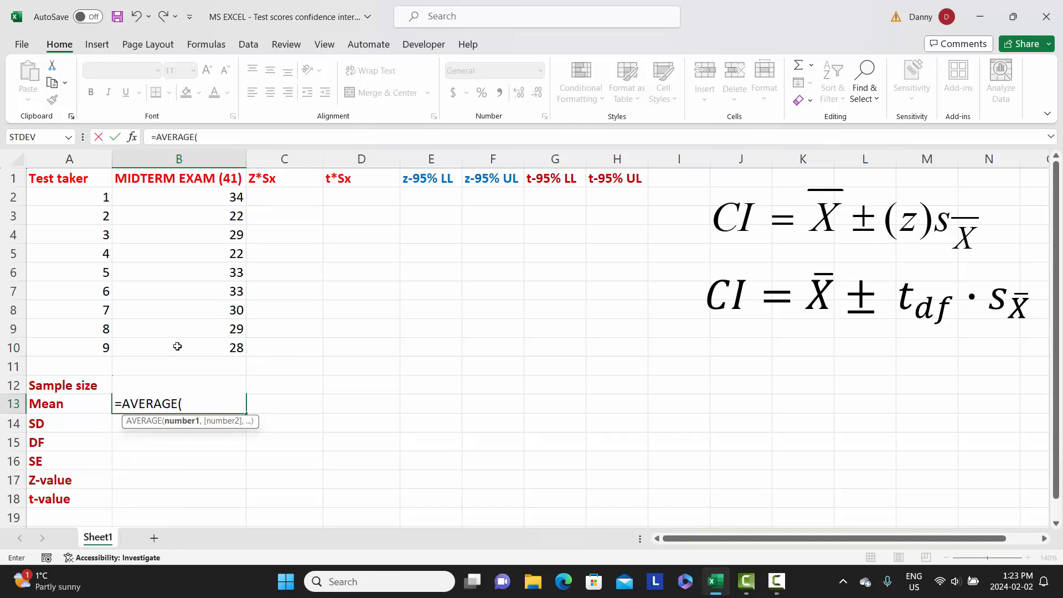
{"action": "left_click_drag", "start_coordinate": [204, 195], "coordinate": [215, 345]}
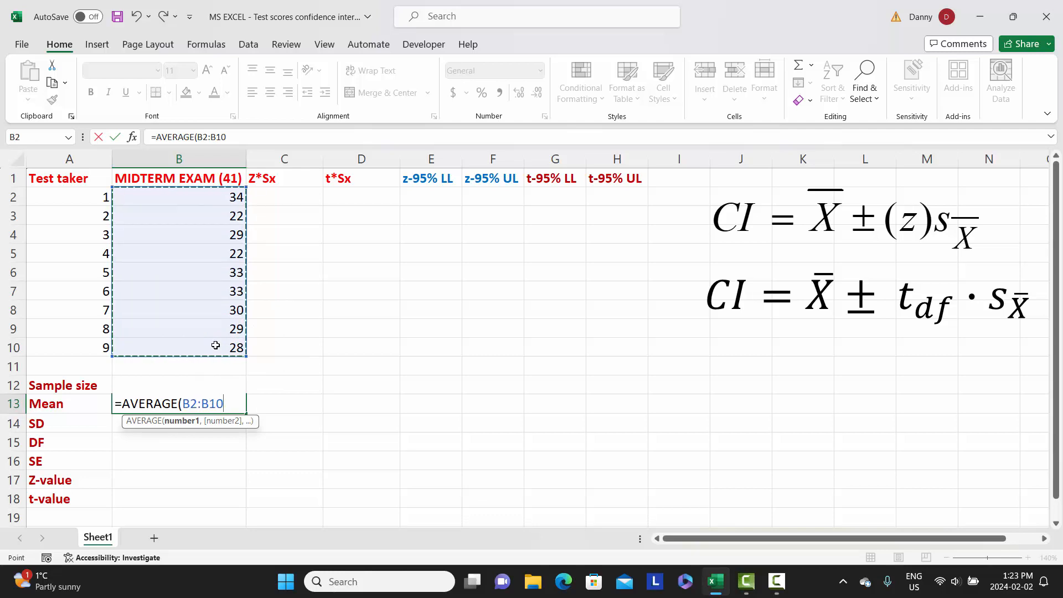
{"action": "type", "text": ")"}
{"action": "key", "text": "Return"}
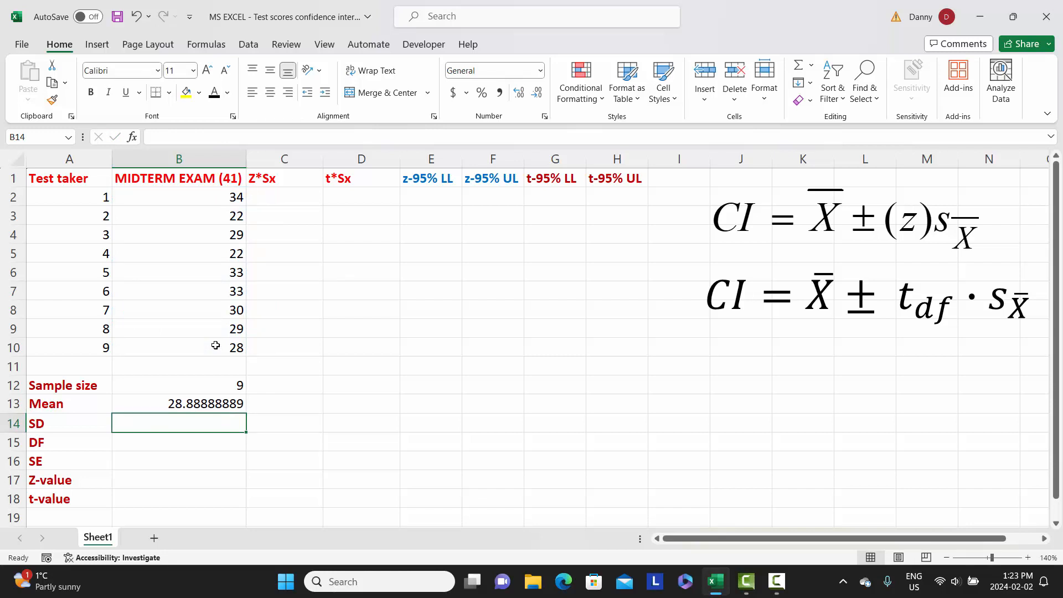
Calculate the sample standard deviation of the midterm exam scores in B14 with =STDEV.S(B2:B10).
{"action": "type", "text": "="}
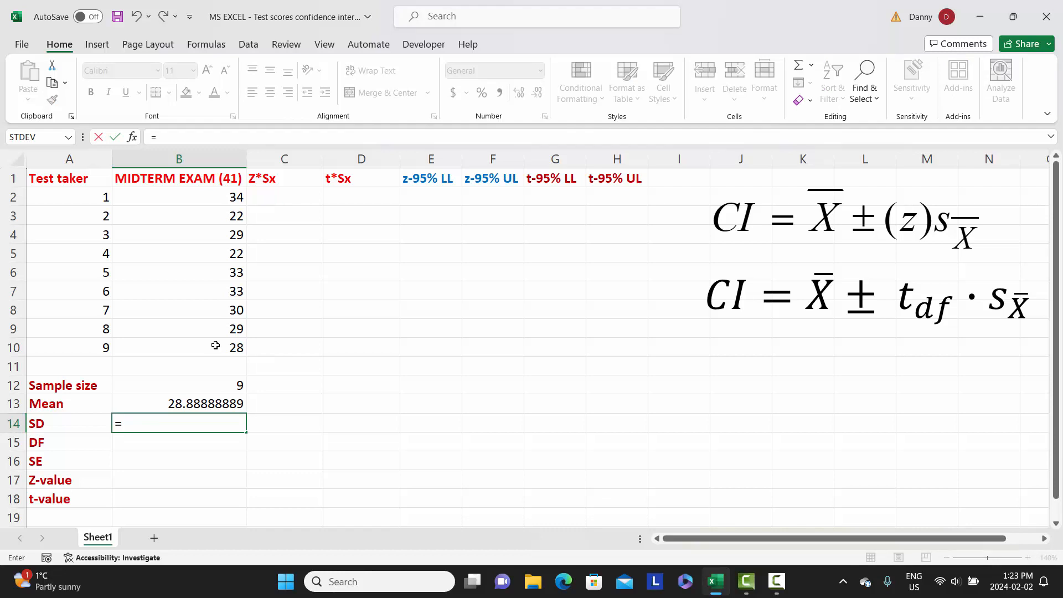
{"action": "type", "text": "ST"}
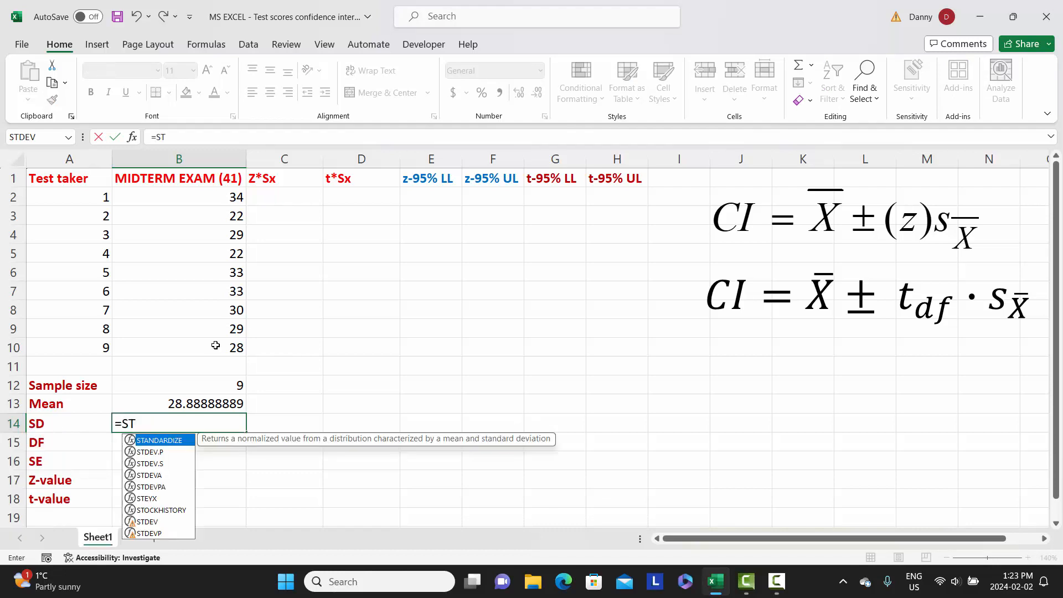
{"action": "type", "text": "DEV"}
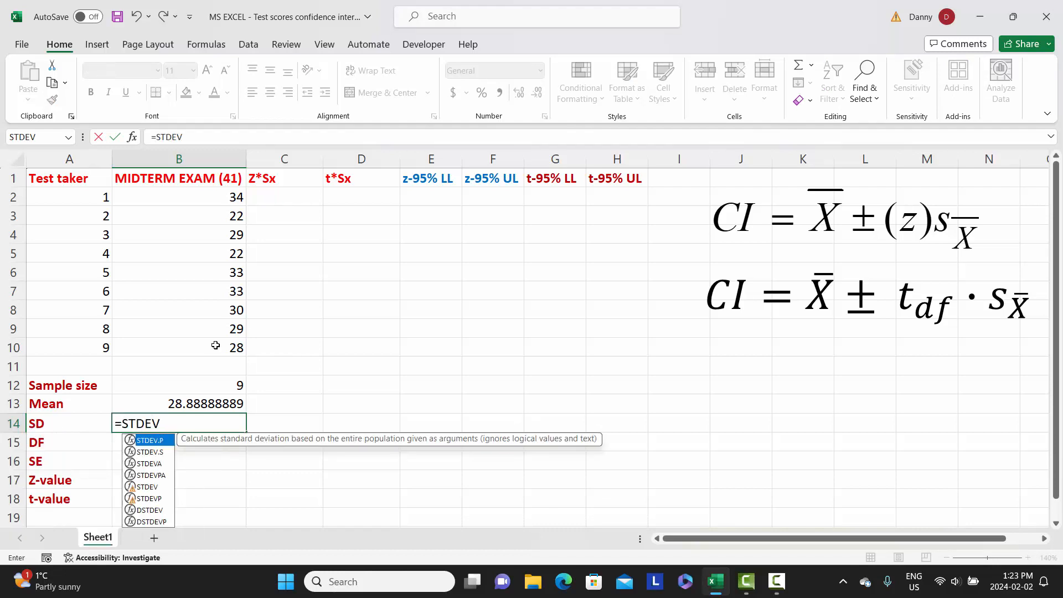
{"action": "type", "text": ".S"}
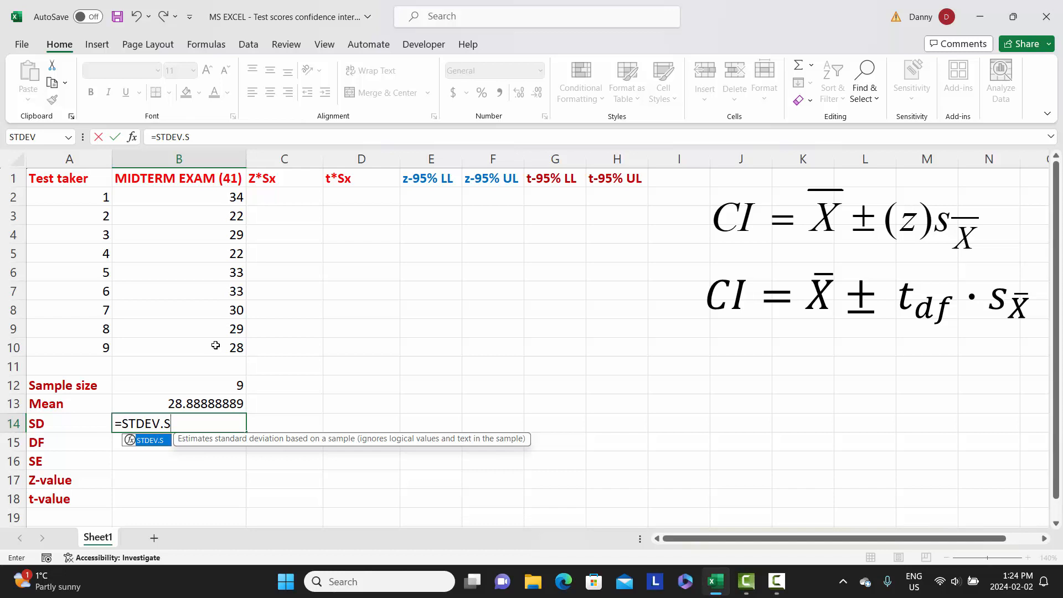
{"action": "type", "text": "("}
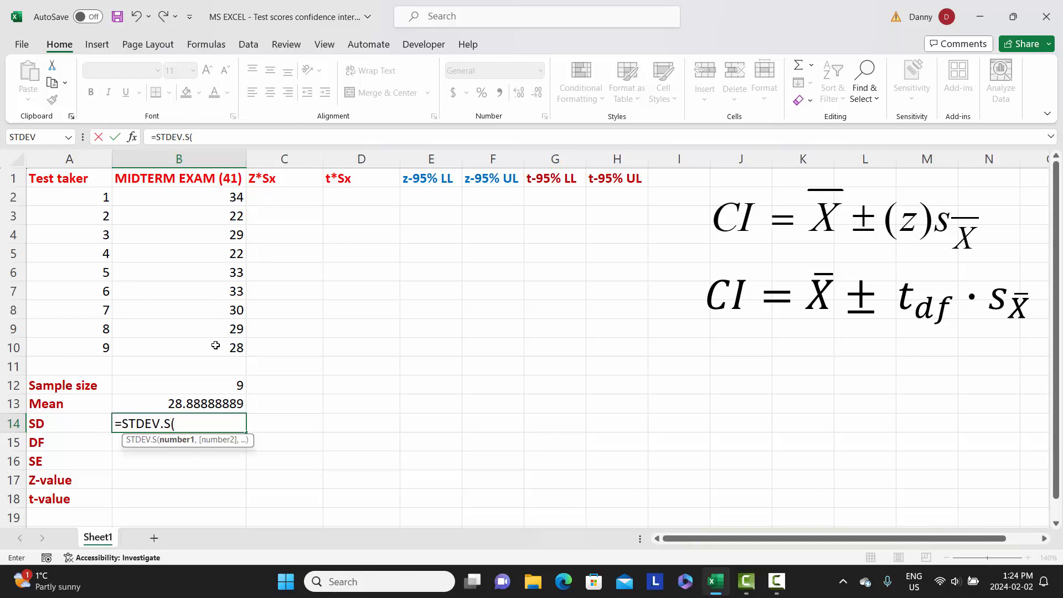
{"action": "left_click_drag", "start_coordinate": [214, 198], "coordinate": [217, 348]}
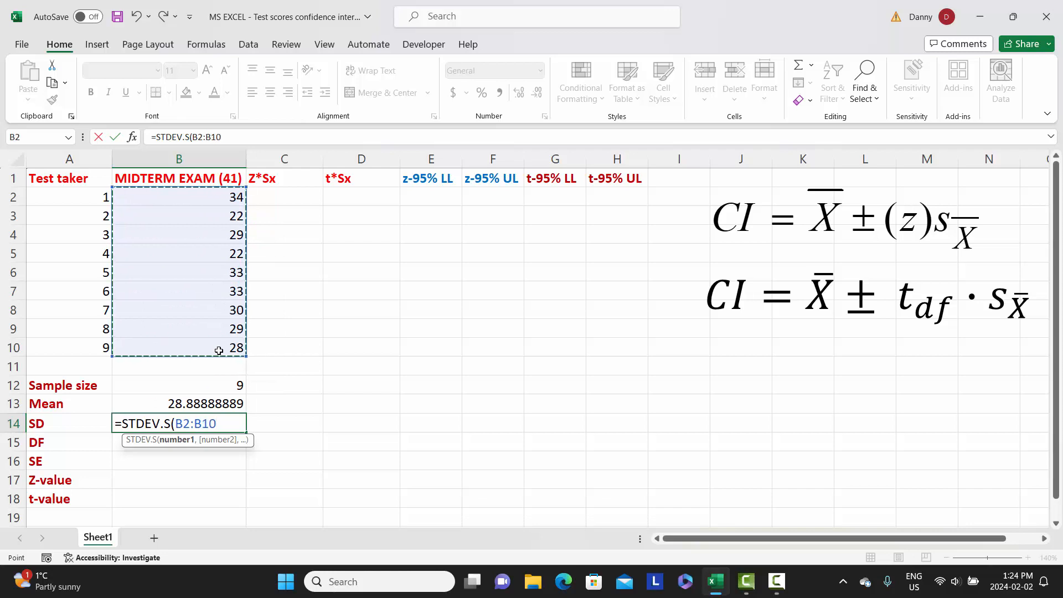
{"action": "type", "text": ")"}
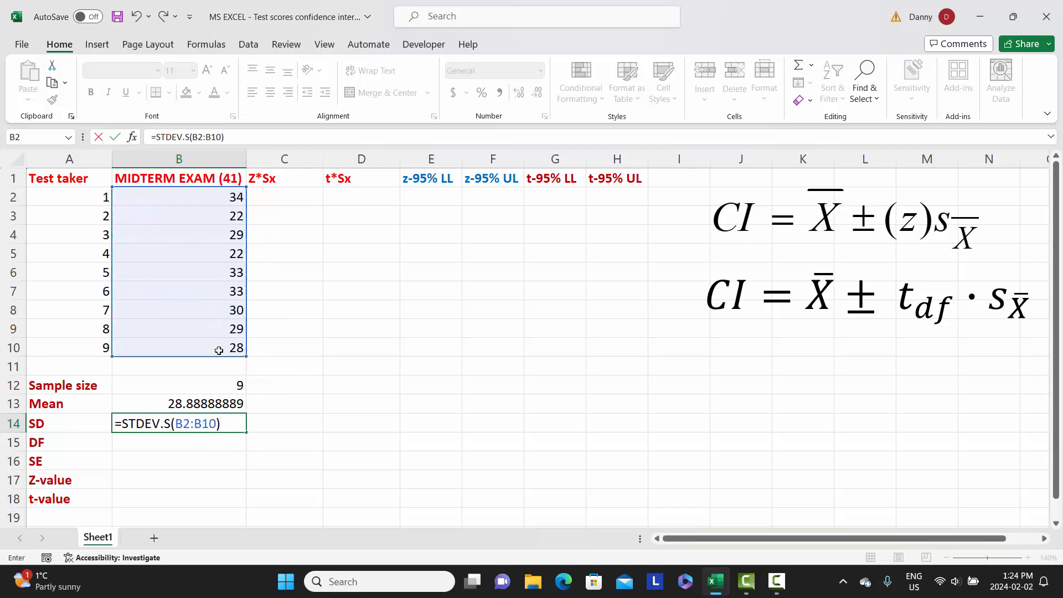
{"action": "key", "text": "Return"}
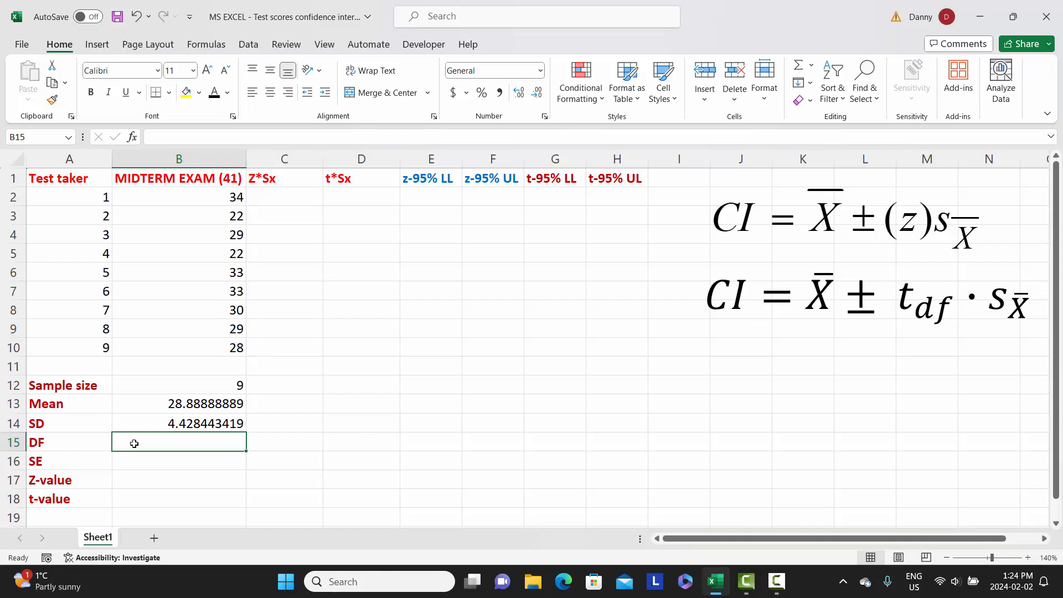
Calculate the degrees of freedom in B15 as the sample size minus one, using =B12-1.
{"action": "type", "text": "="}
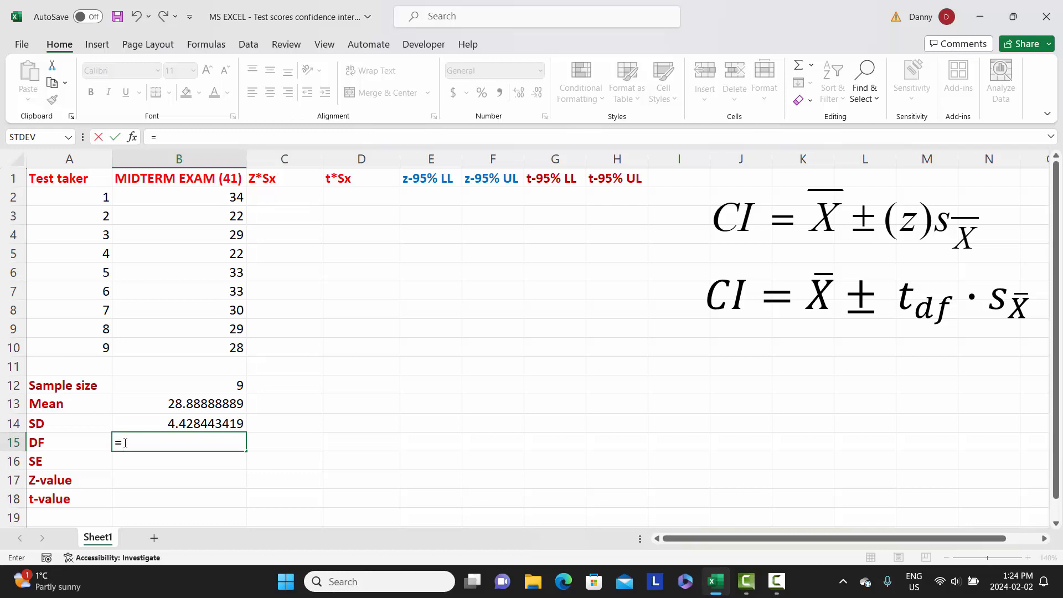
{"action": "left_click", "coordinate": [171, 383]}
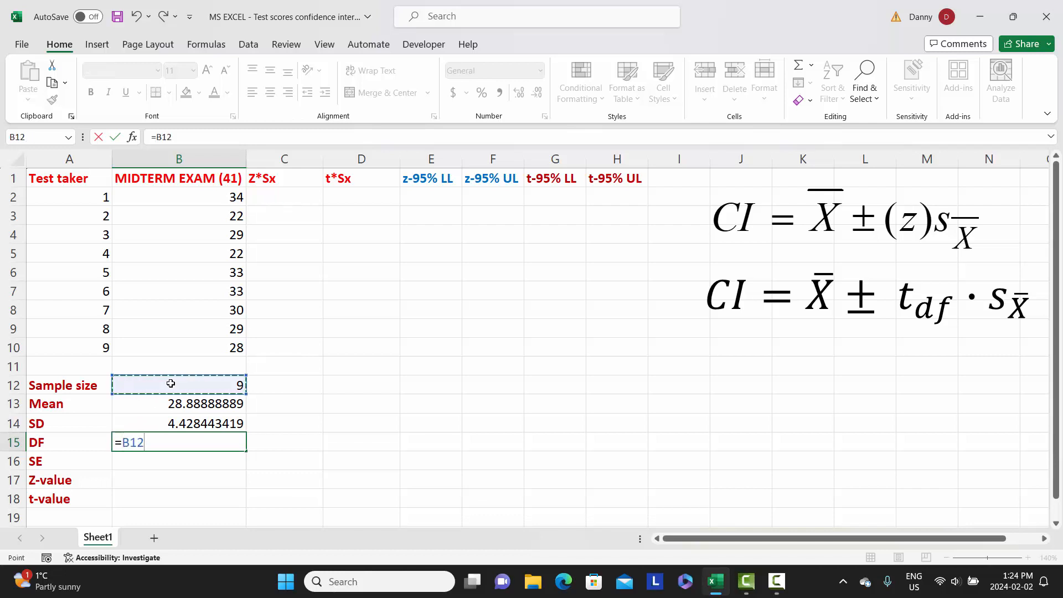
{"action": "type", "text": "-"}
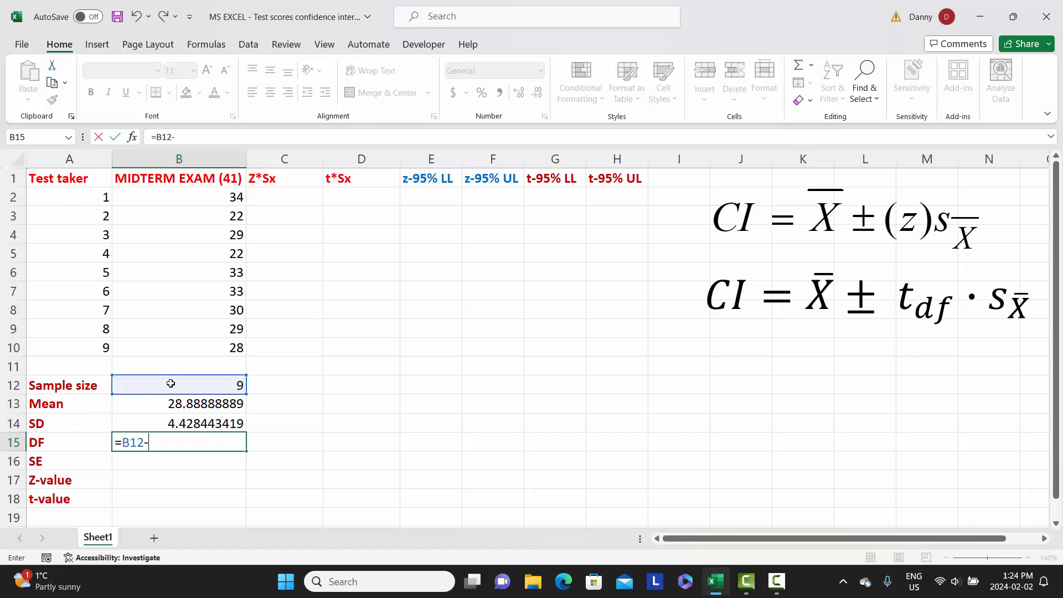
{"action": "type", "text": "1"}
{"action": "key", "text": "Return"}
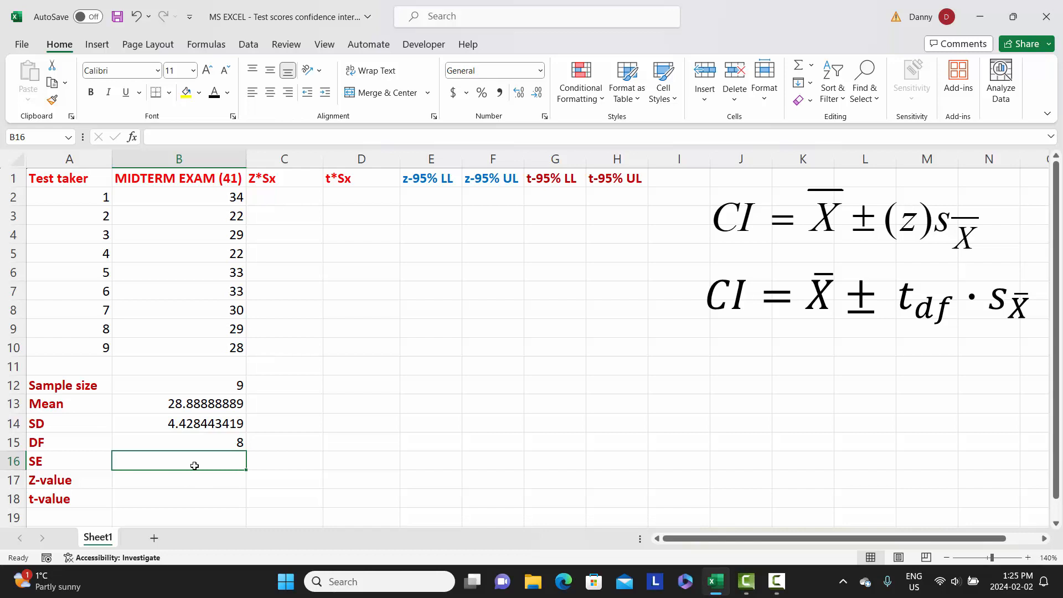
Calculate the standard error in B16 by dividing the SD by the square root of the sample size, using =B14/SQRT(B12).
{"action": "type", "text": "="}
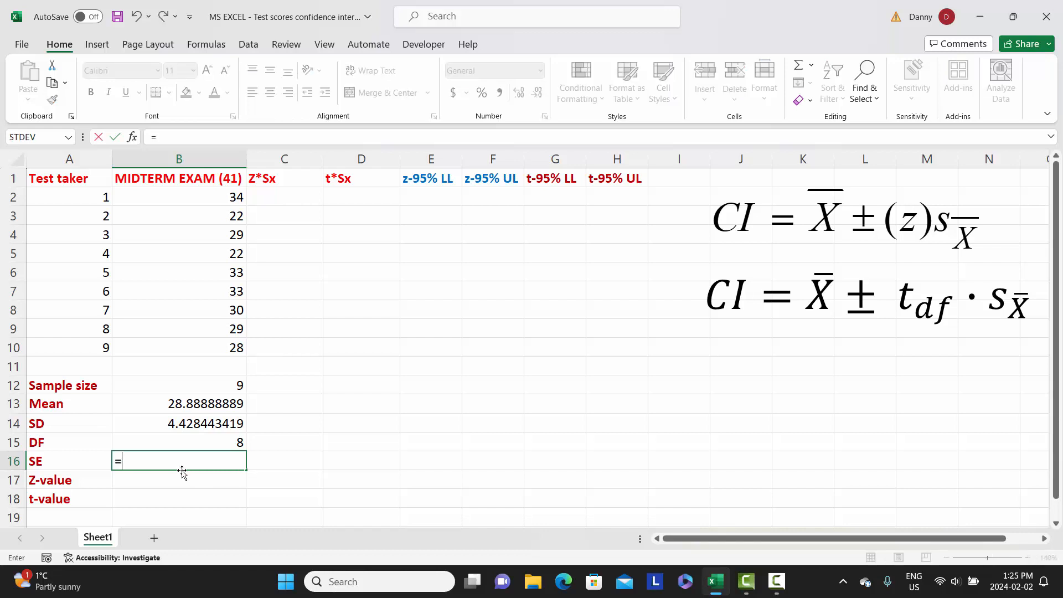
{"action": "left_click", "coordinate": [184, 426]}
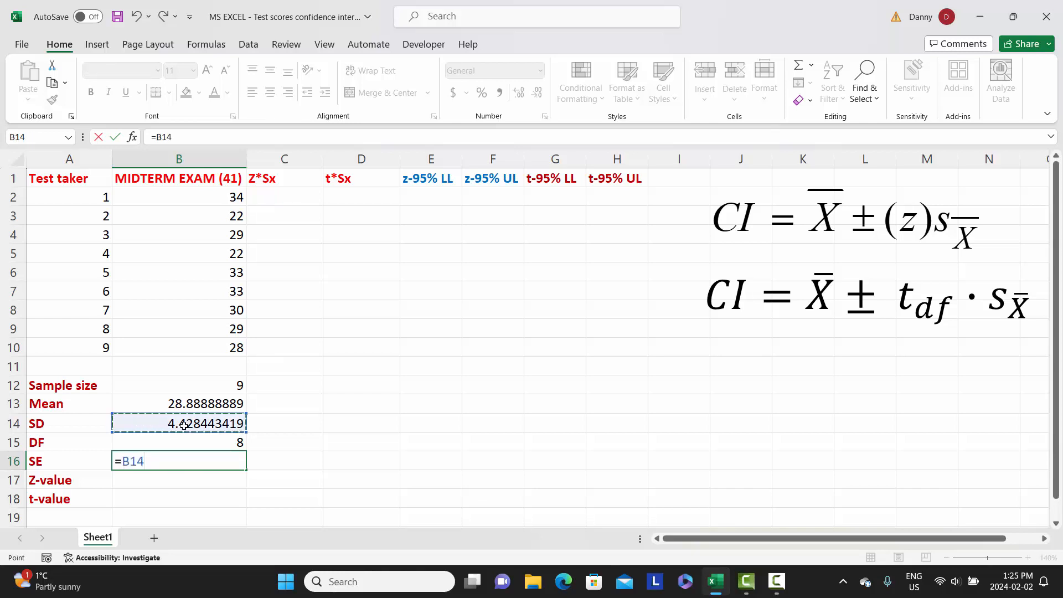
{"action": "type", "text": "/"}
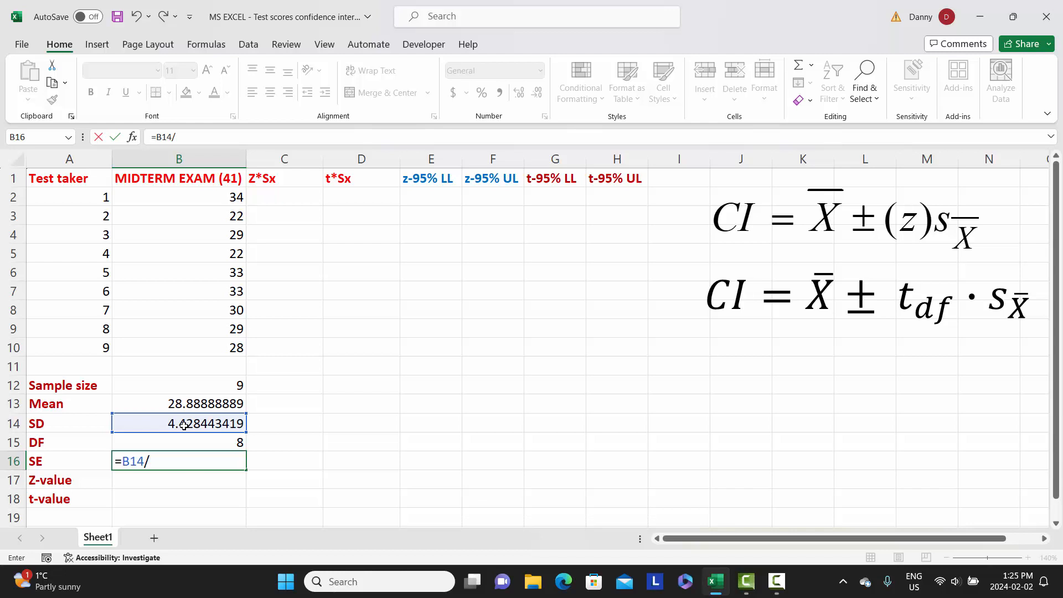
{"action": "type", "text": "SQRT"}
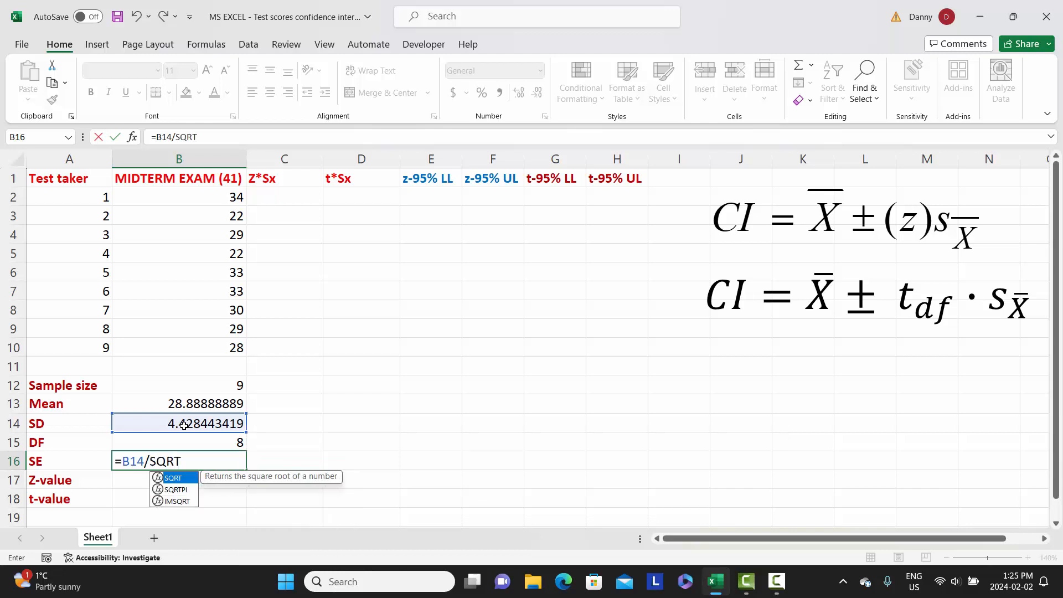
{"action": "type", "text": "("}
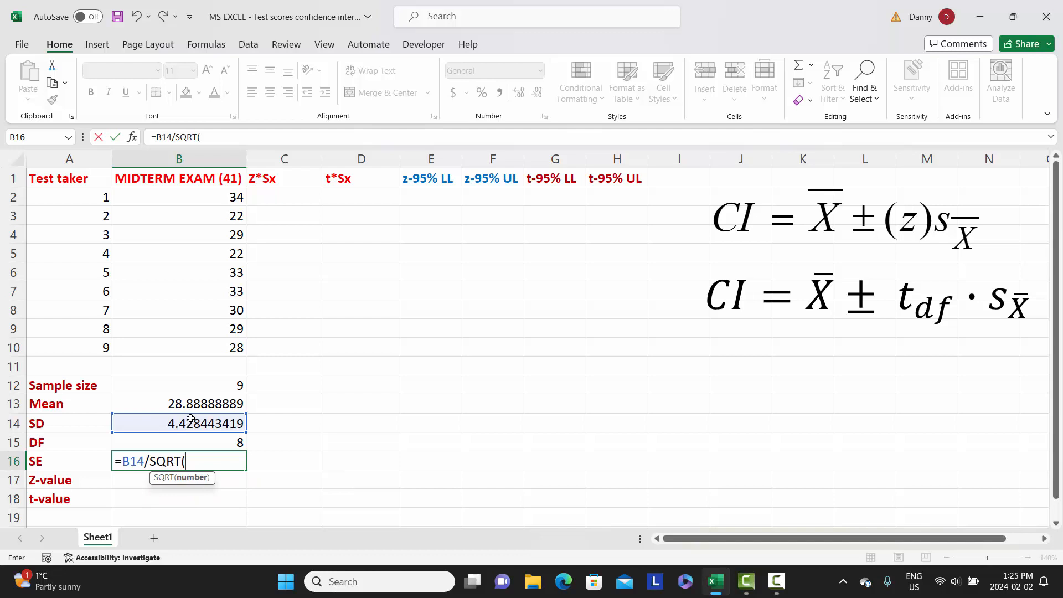
{"action": "left_click", "coordinate": [205, 386]}
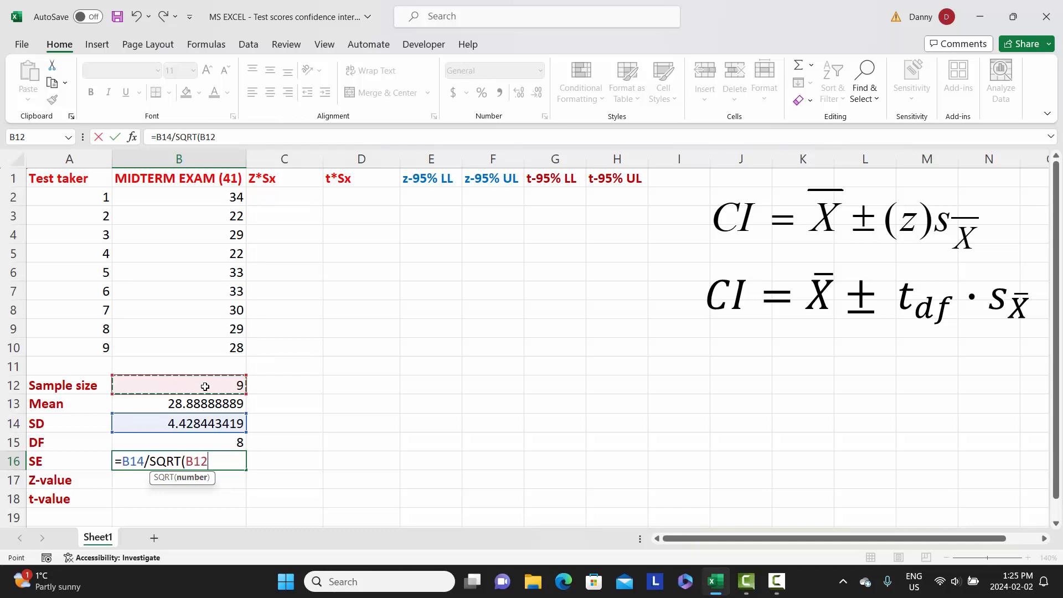
{"action": "type", "text": ")"}
{"action": "key", "text": "Return"}
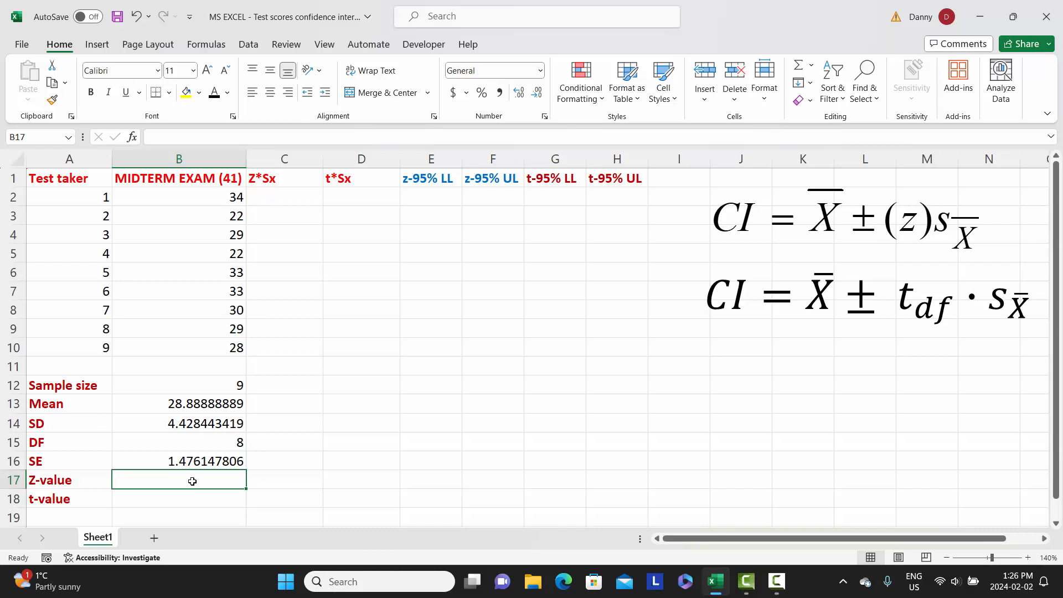
Calculate the z-value for the 95% confidence interval in B17 with =NORM.S.INV(.975).
{"action": "type", "text": "="}
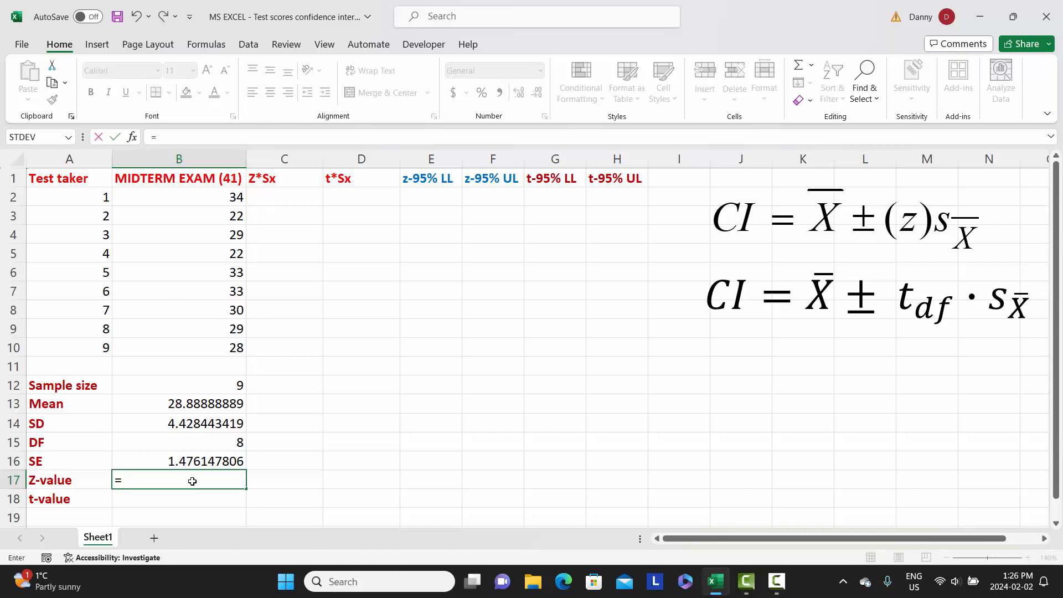
{"action": "type", "text": "NORM"}
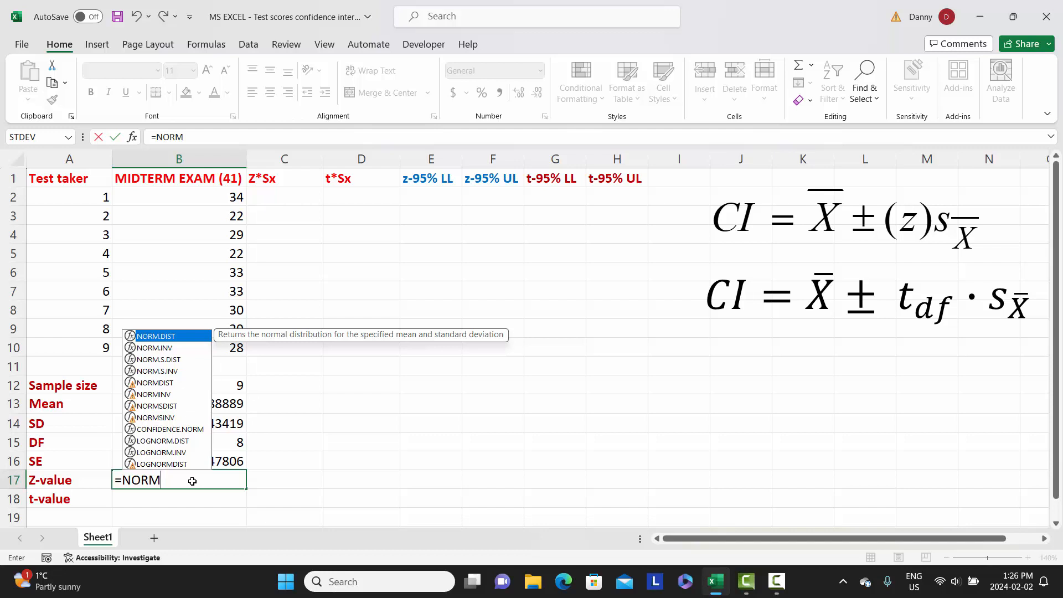
{"action": "type", "text": "."}
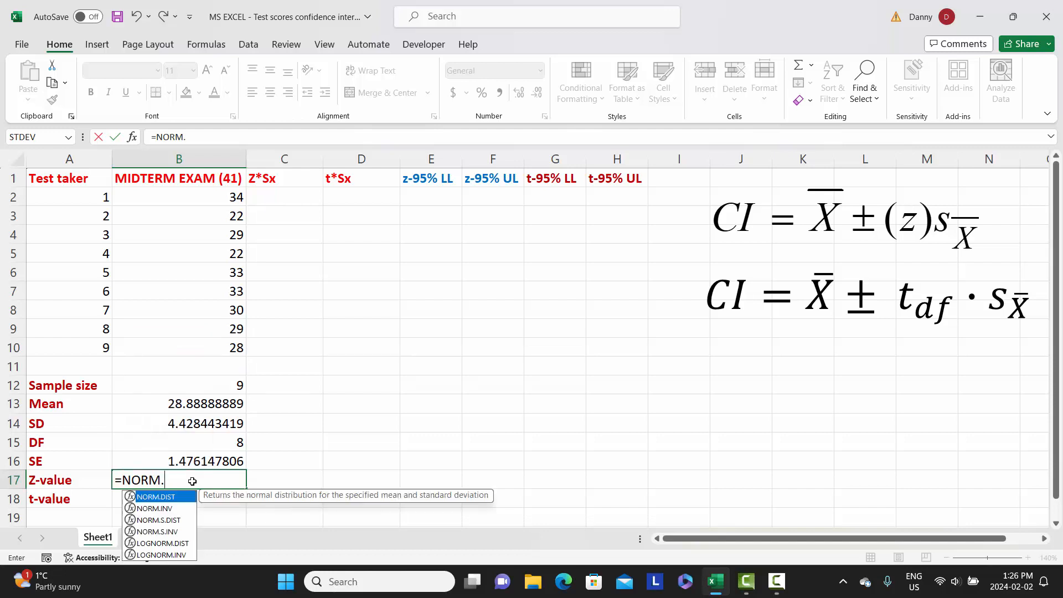
{"action": "type", "text": "S"}
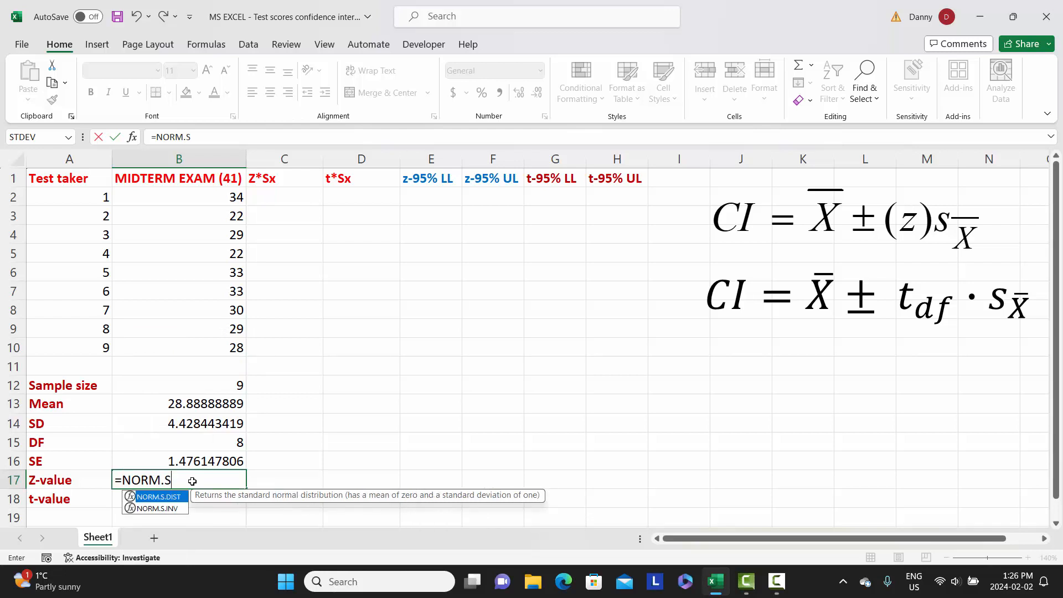
{"action": "type", "text": ".INV"}
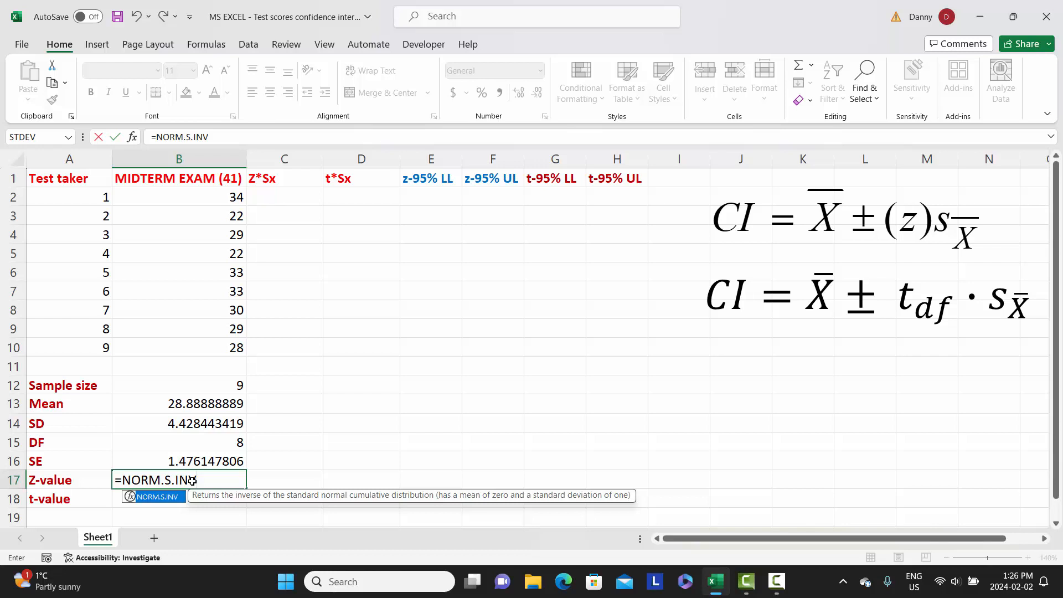
{"action": "type", "text": "("}
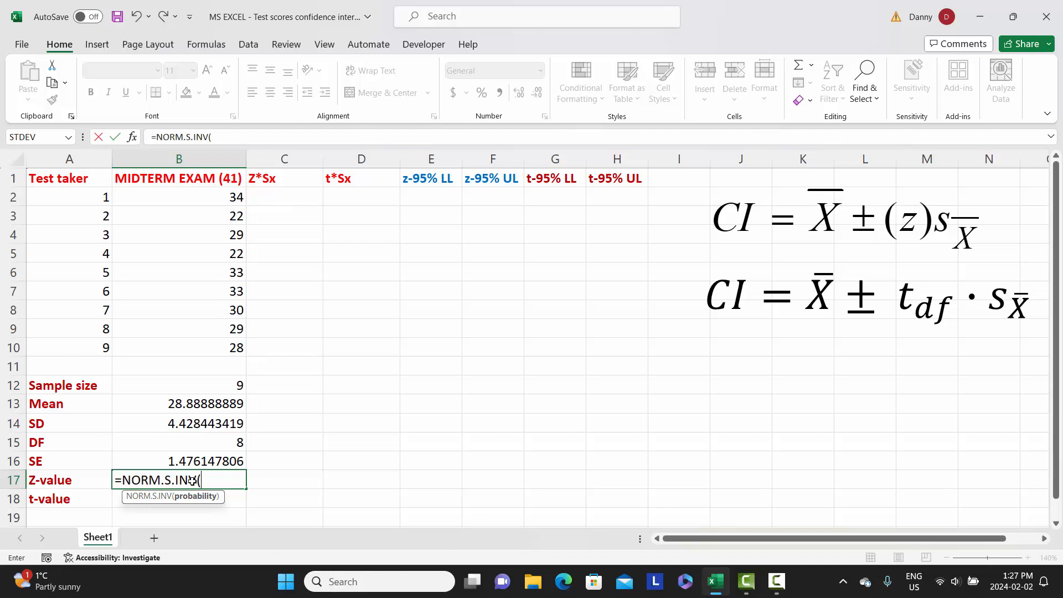
{"action": "type", "text": ".975)"}
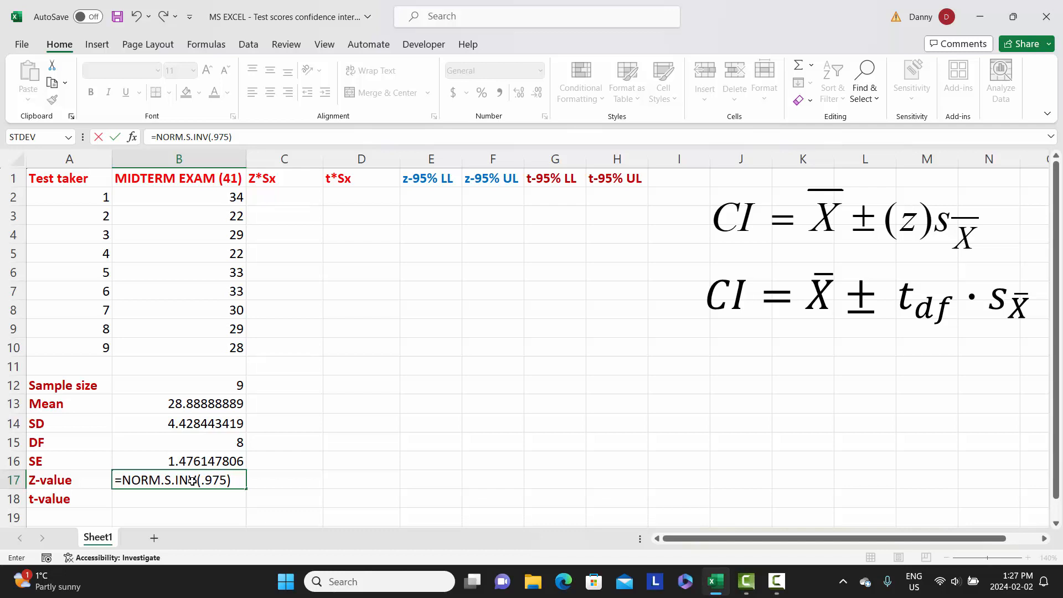
{"action": "key", "text": "Return"}
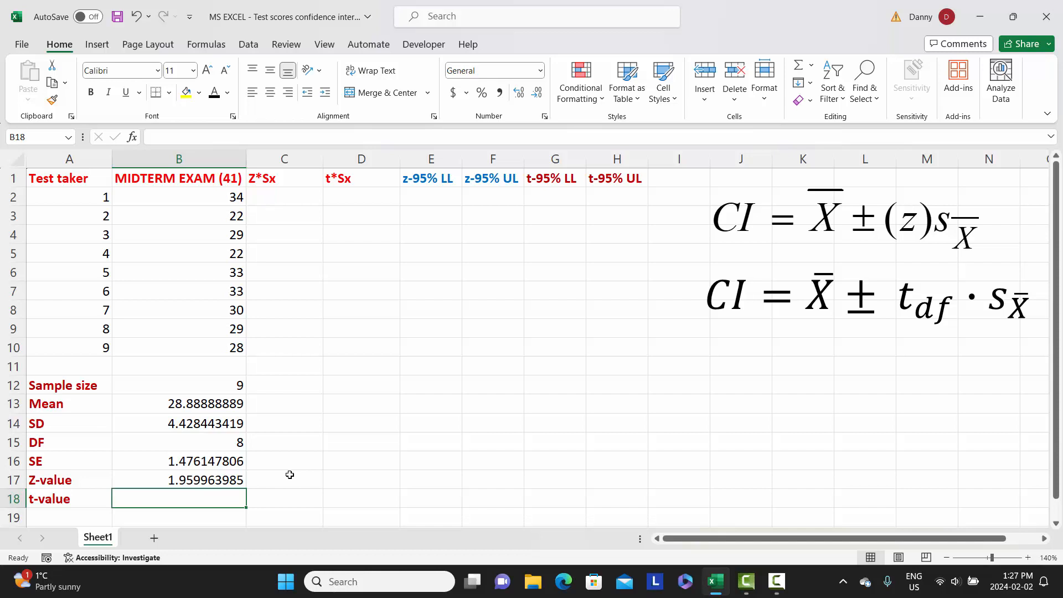
Calculate the two-tailed t-value in B18 from probability 0.05 and the degrees of freedom, using =T.INV.2T(0.05,B15).
{"action": "type", "text": "="}
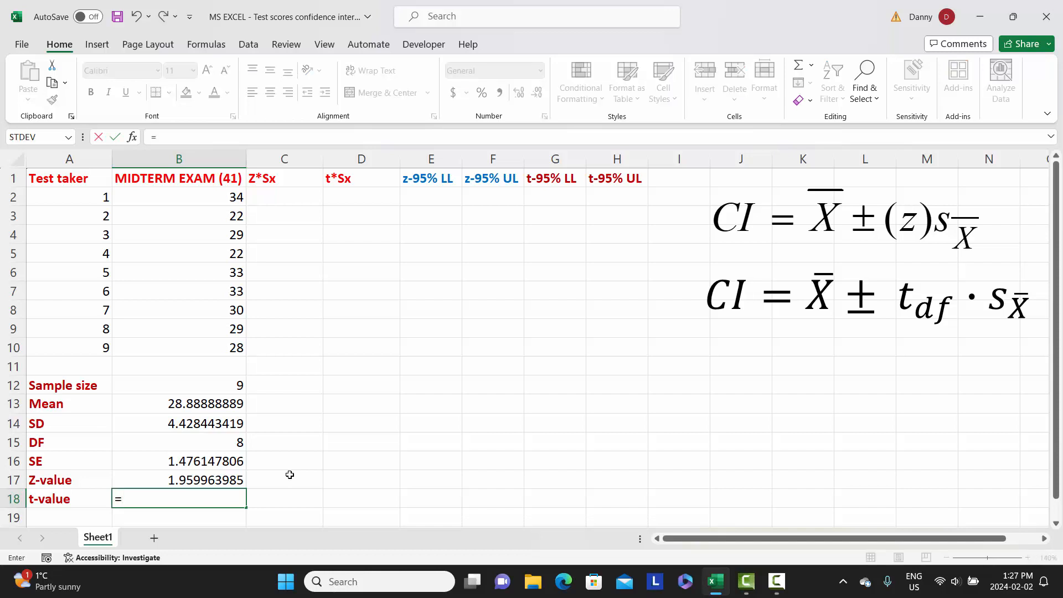
{"action": "type", "text": "T"}
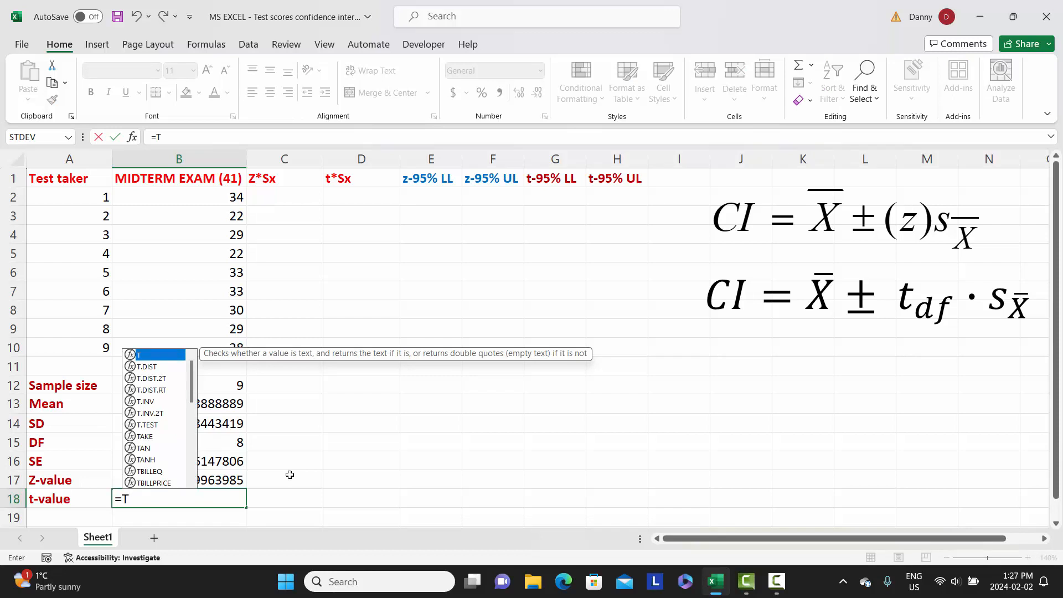
{"action": "type", "text": ".IN"}
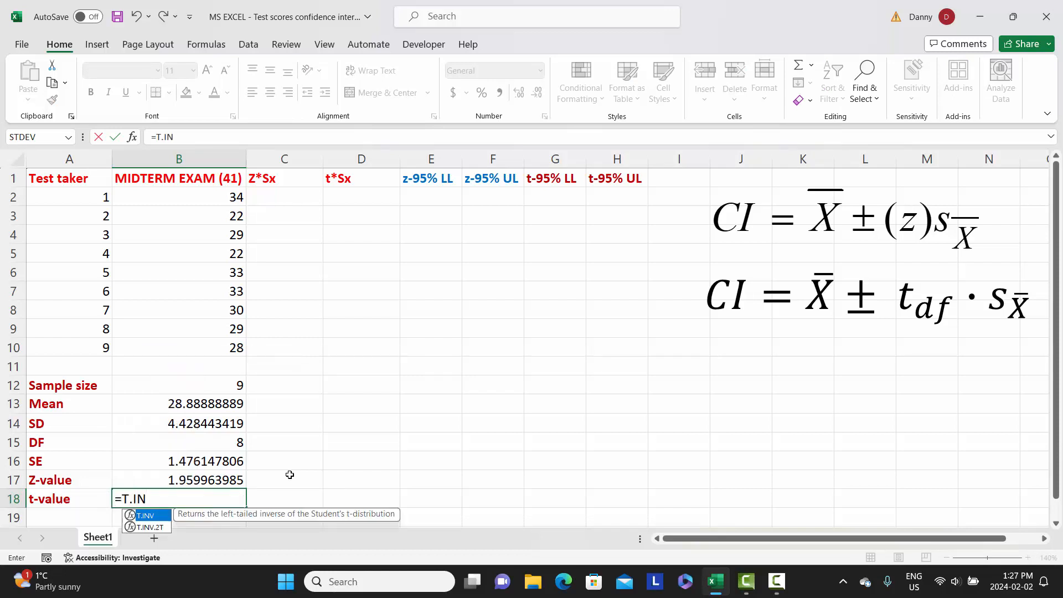
{"action": "type", "text": "V."}
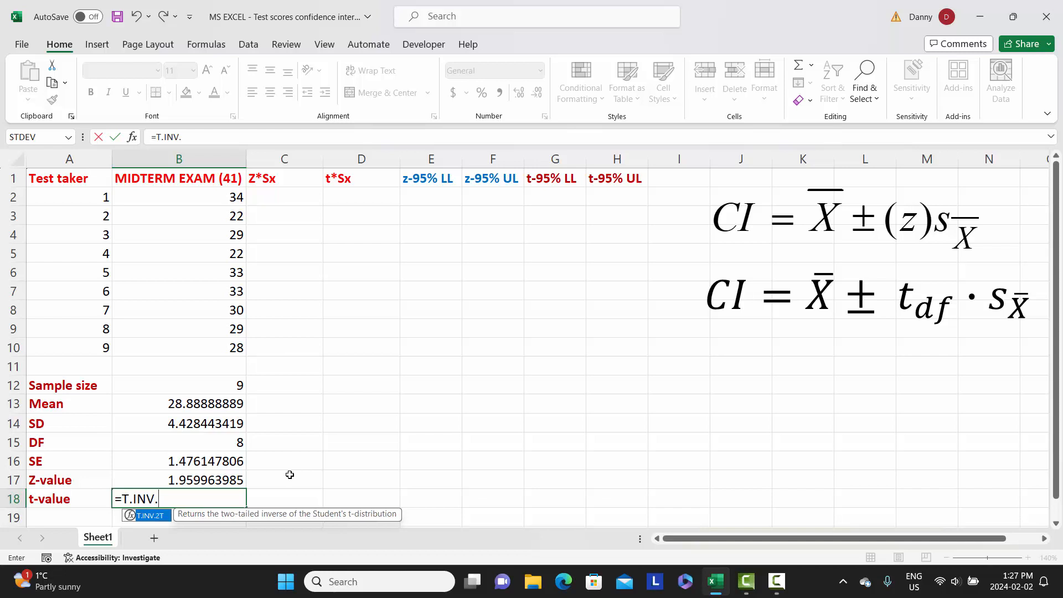
{"action": "type", "text": "2T("}
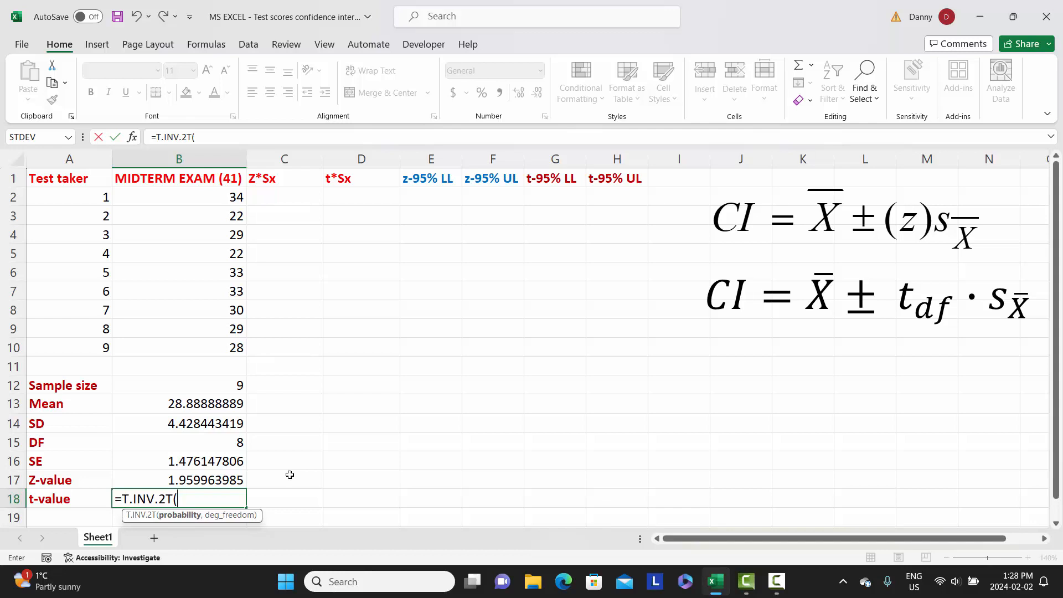
{"action": "type", "text": "0.05"}
{"action": "type", "text": ","}
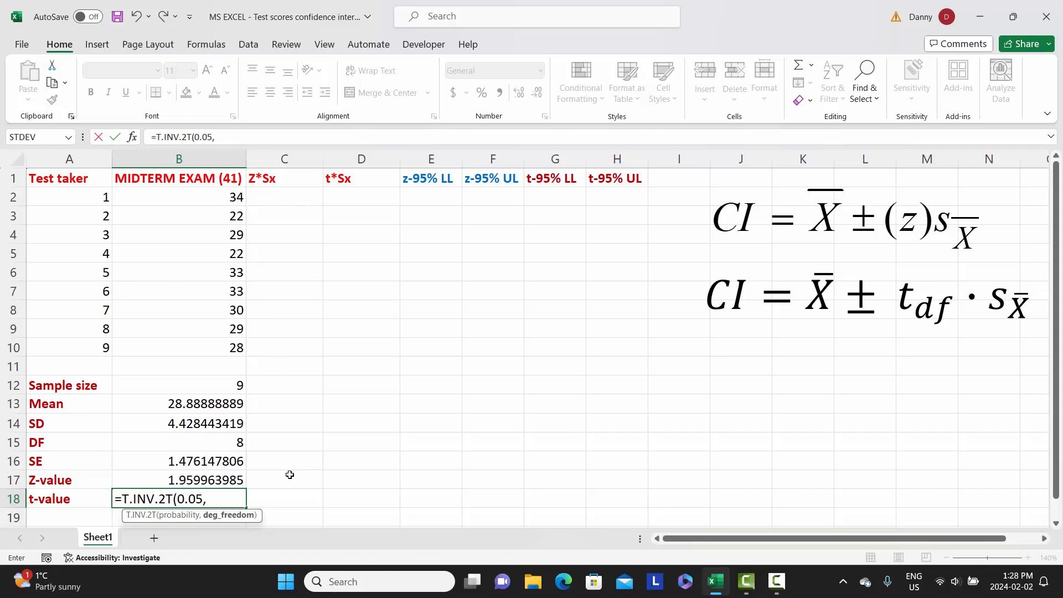
{"action": "left_click", "coordinate": [196, 445]}
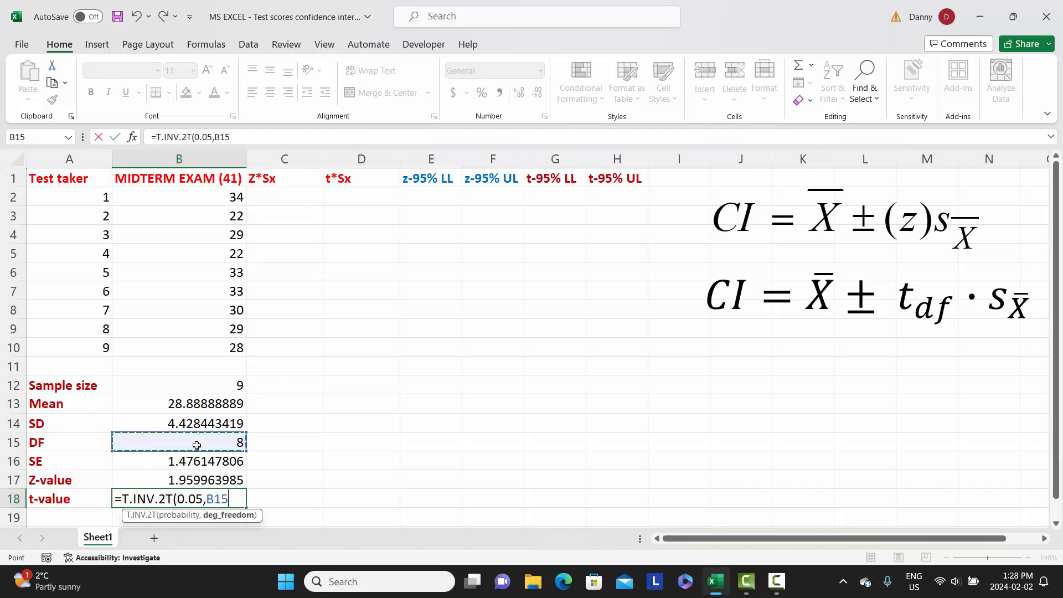
{"action": "type", "text": ")"}
{"action": "key", "text": "Return"}
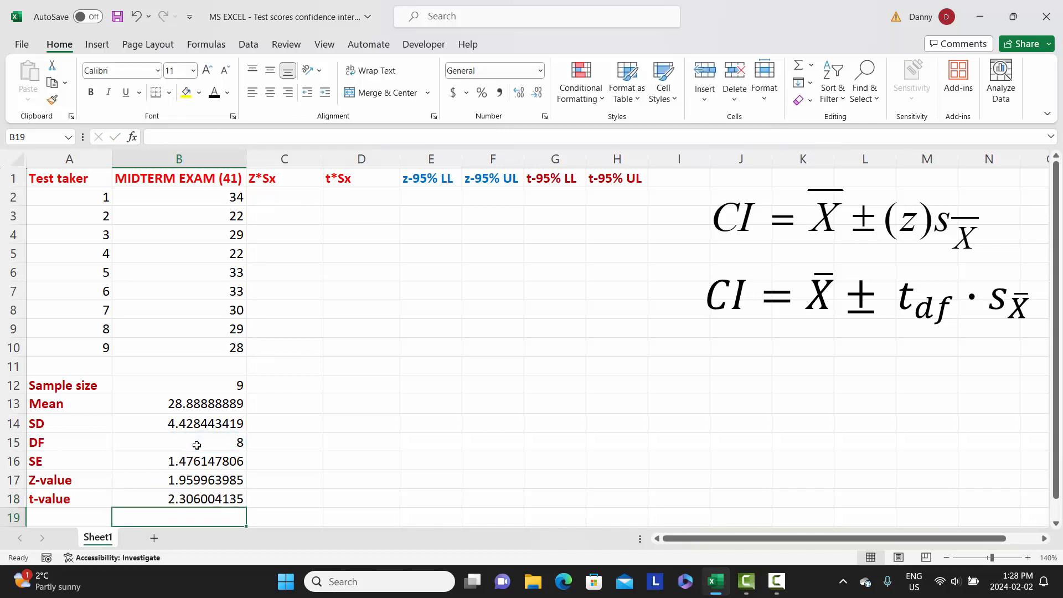